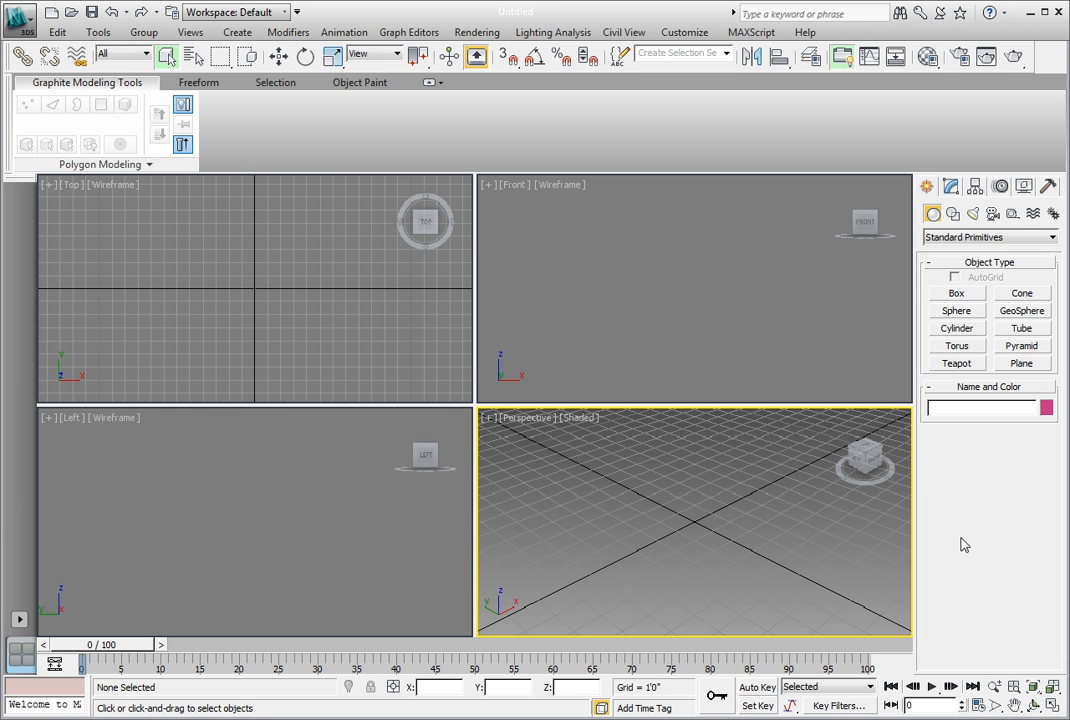
Open the scene Ch04_Interior_material01.max from the CH 04 folder
click(21, 28)
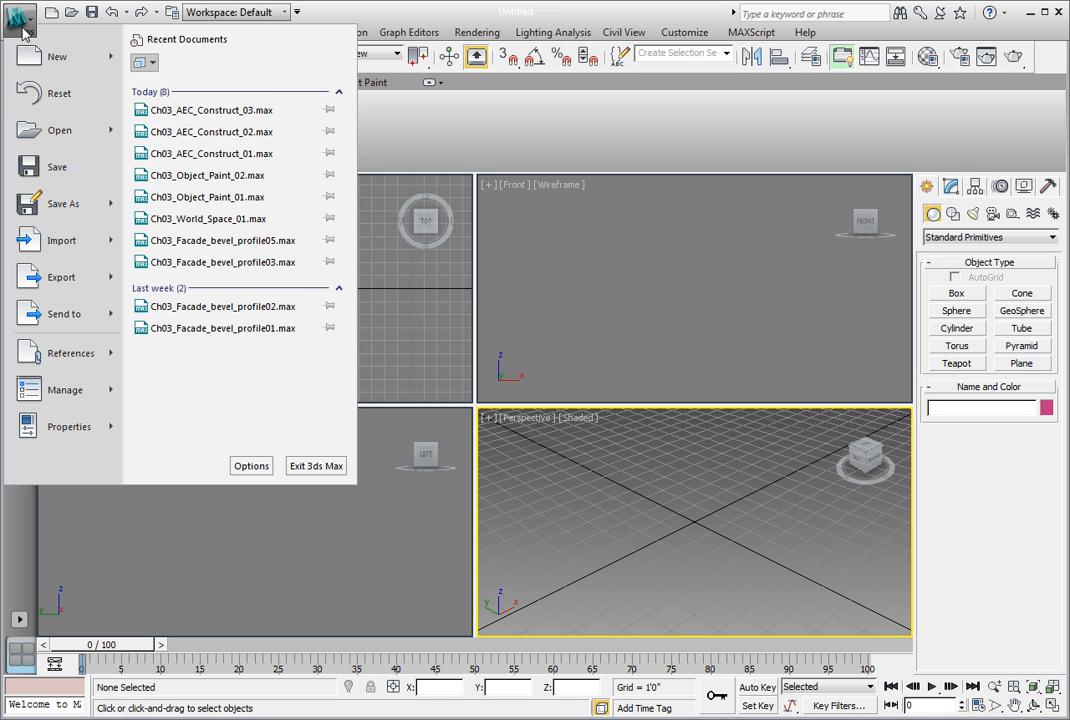
click(46, 136)
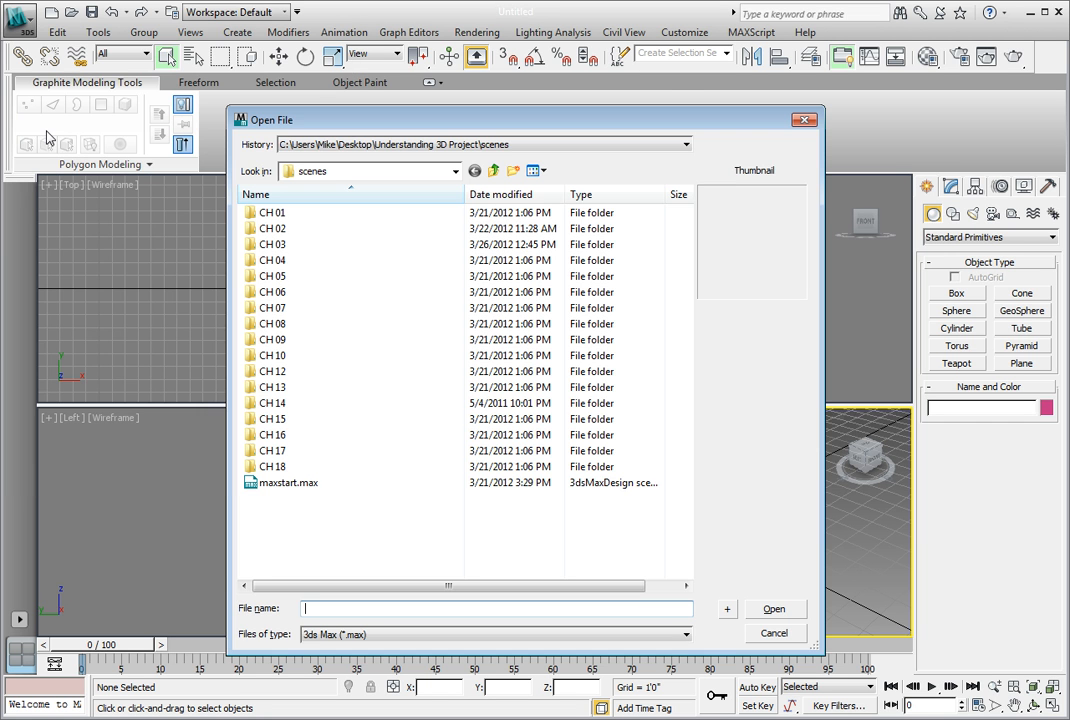
double_click(291, 262)
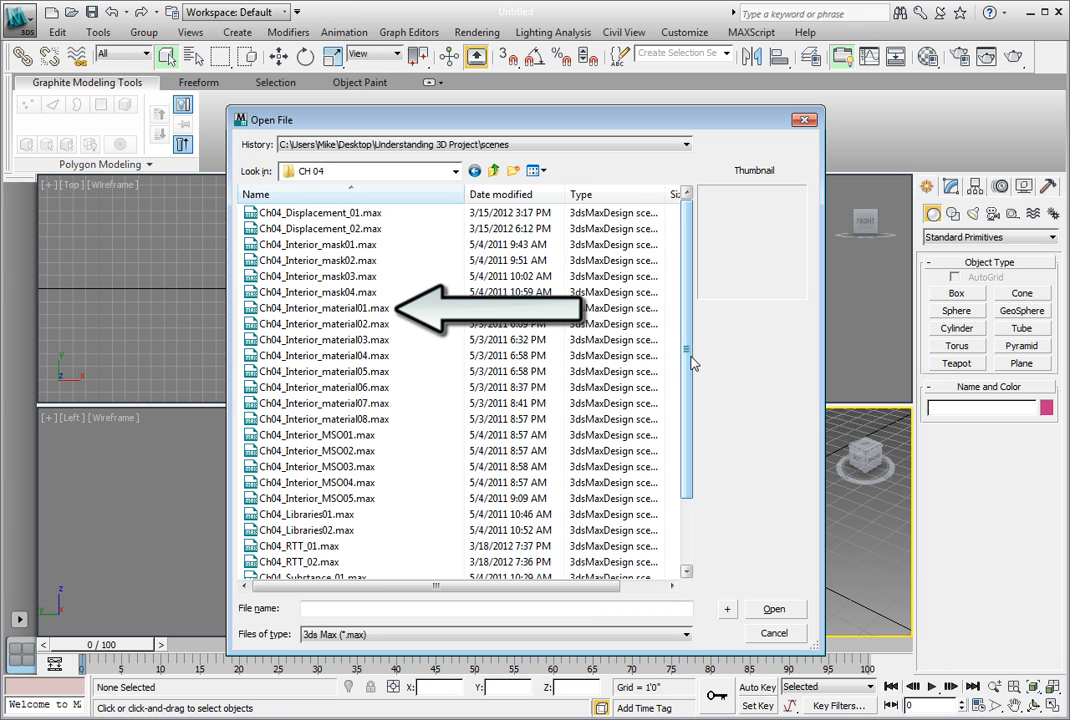
click(330, 308)
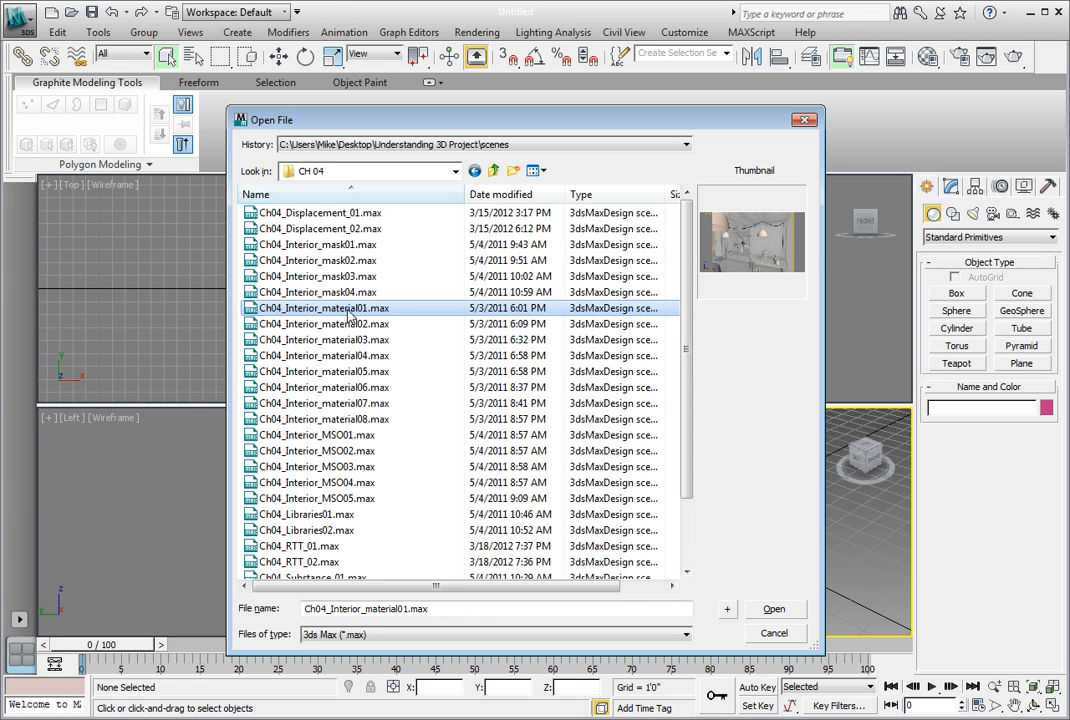
click(772, 609)
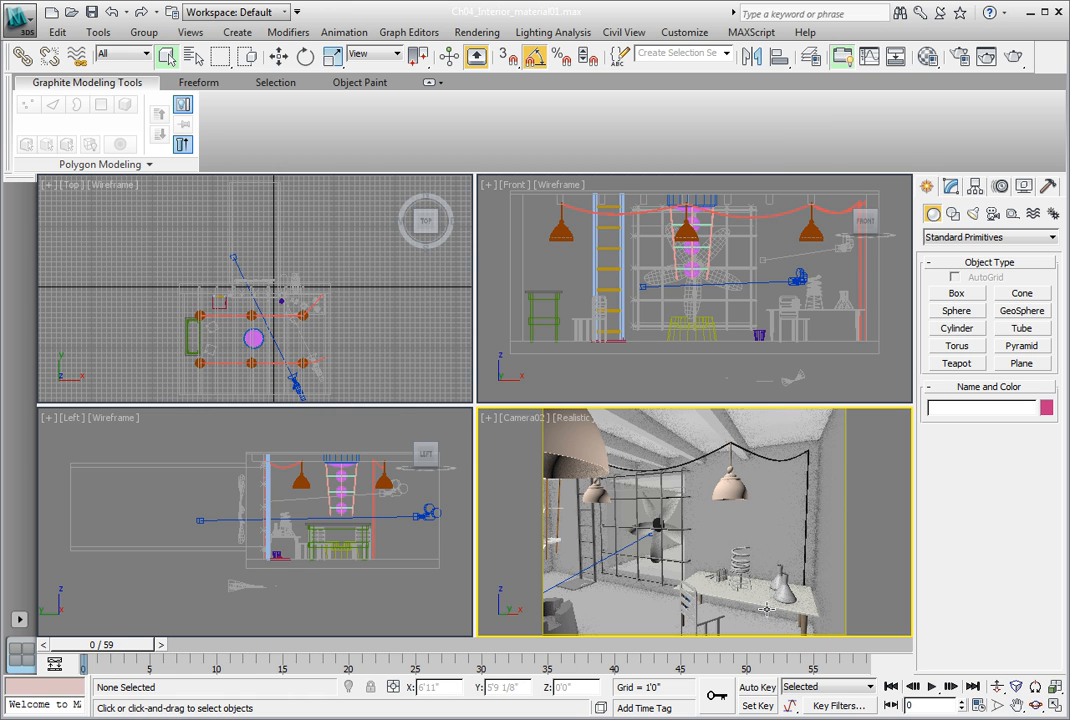
Save the scene as the incremented file Ch04_Interior_material02.max in the CH 04 folder, replacing the existing file
click(24, 34)
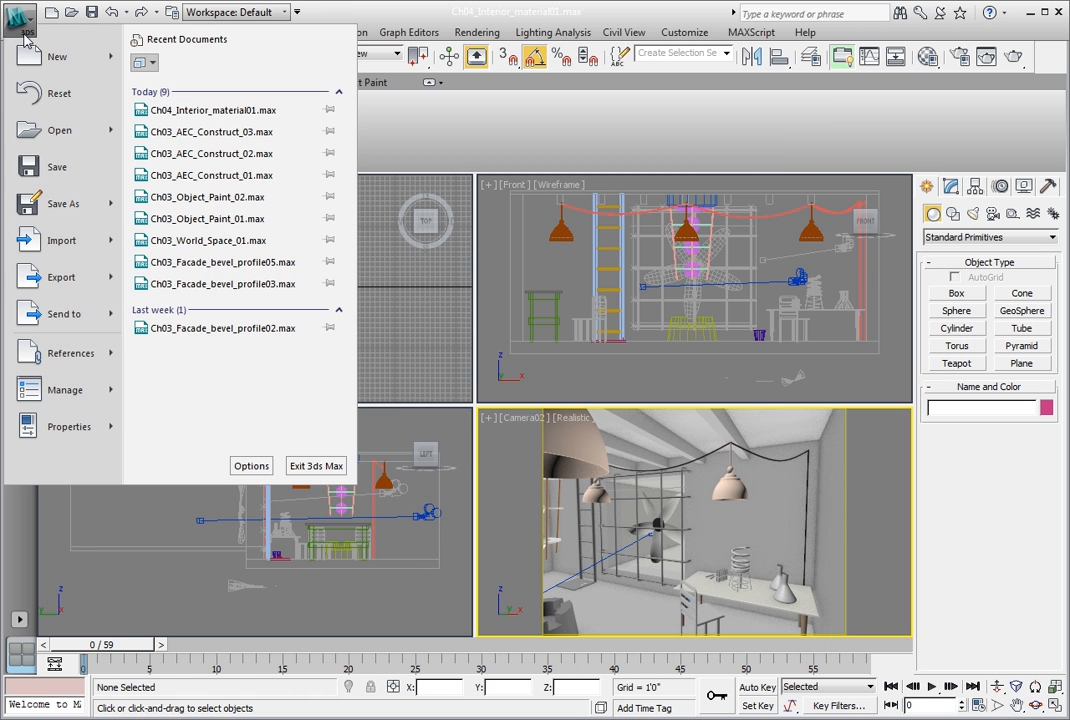
click(47, 206)
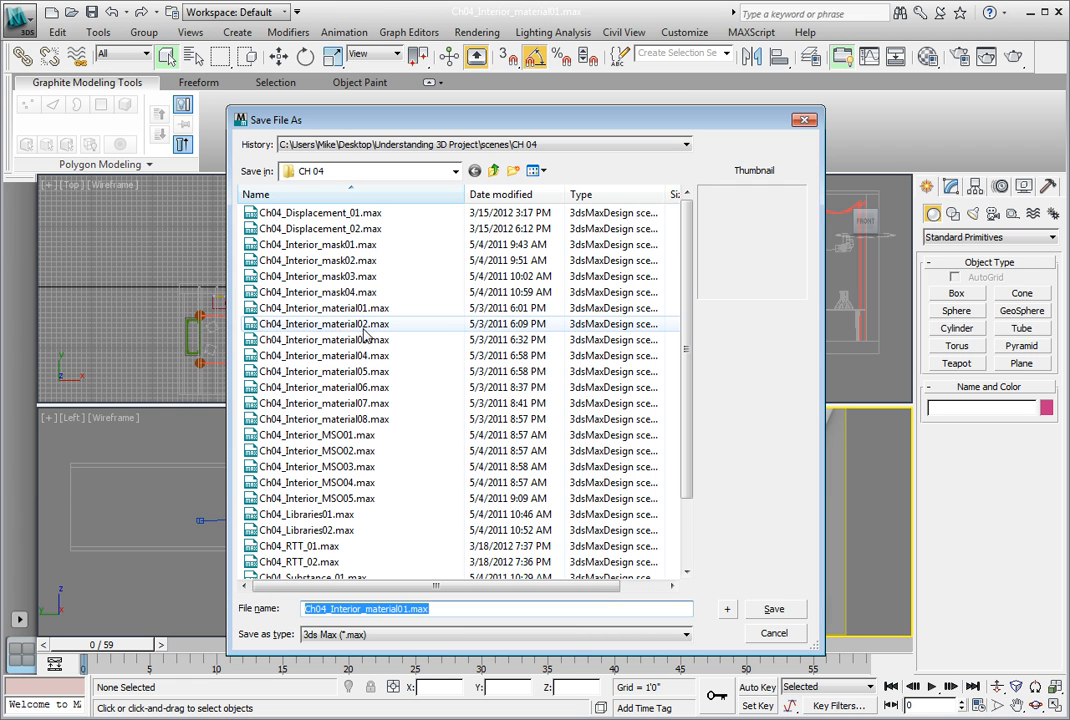
click(727, 613)
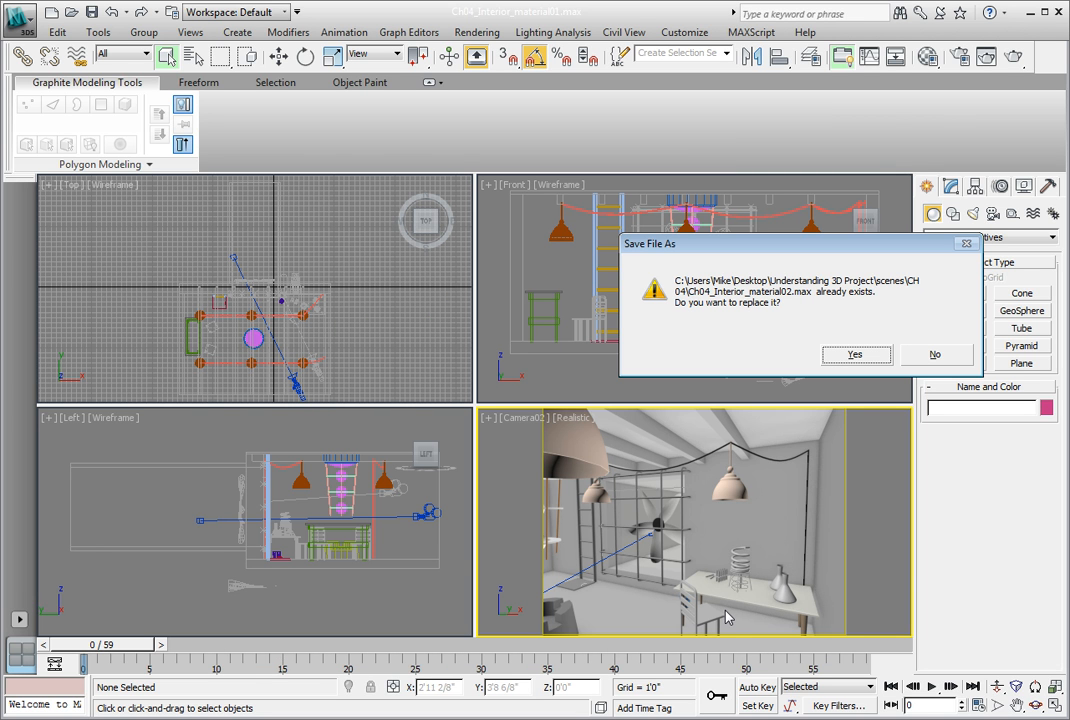
click(850, 356)
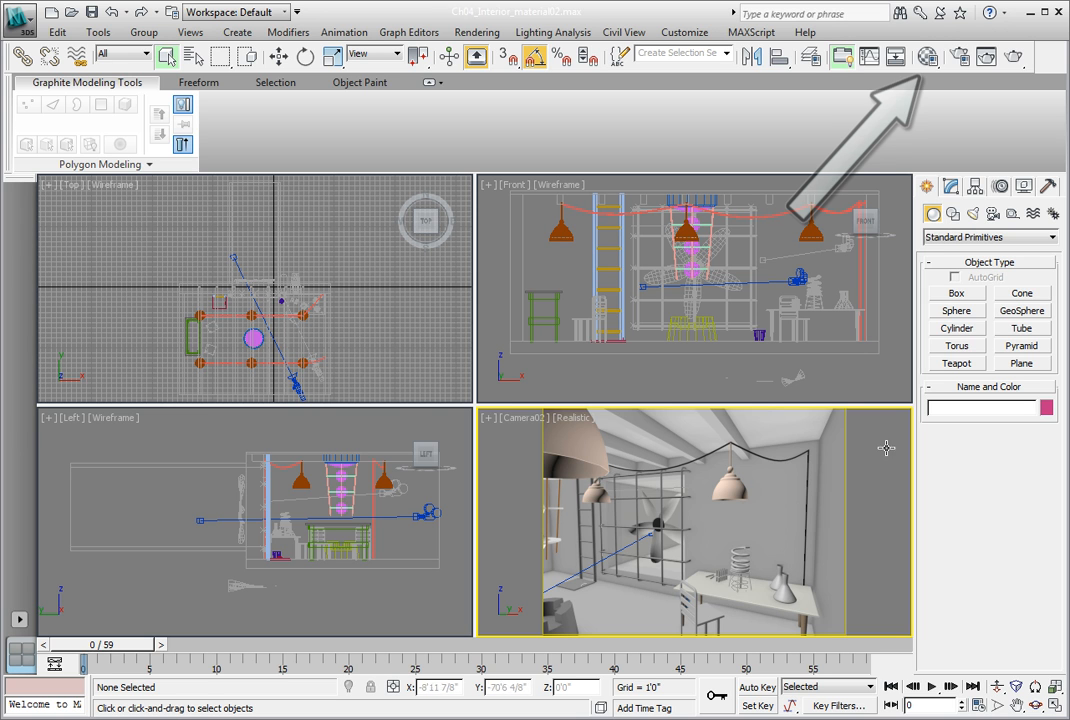
Open the Slate Material Editor and reposition its window so that it is fully accessible
click(928, 57)
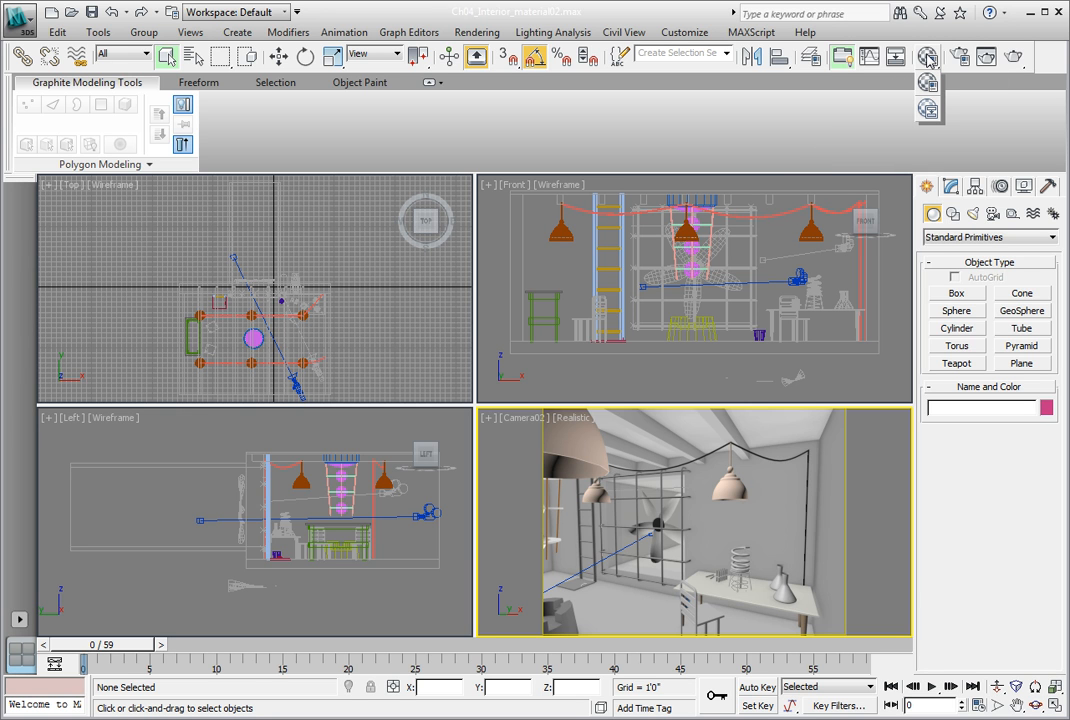
drag(928, 60, 928, 112)
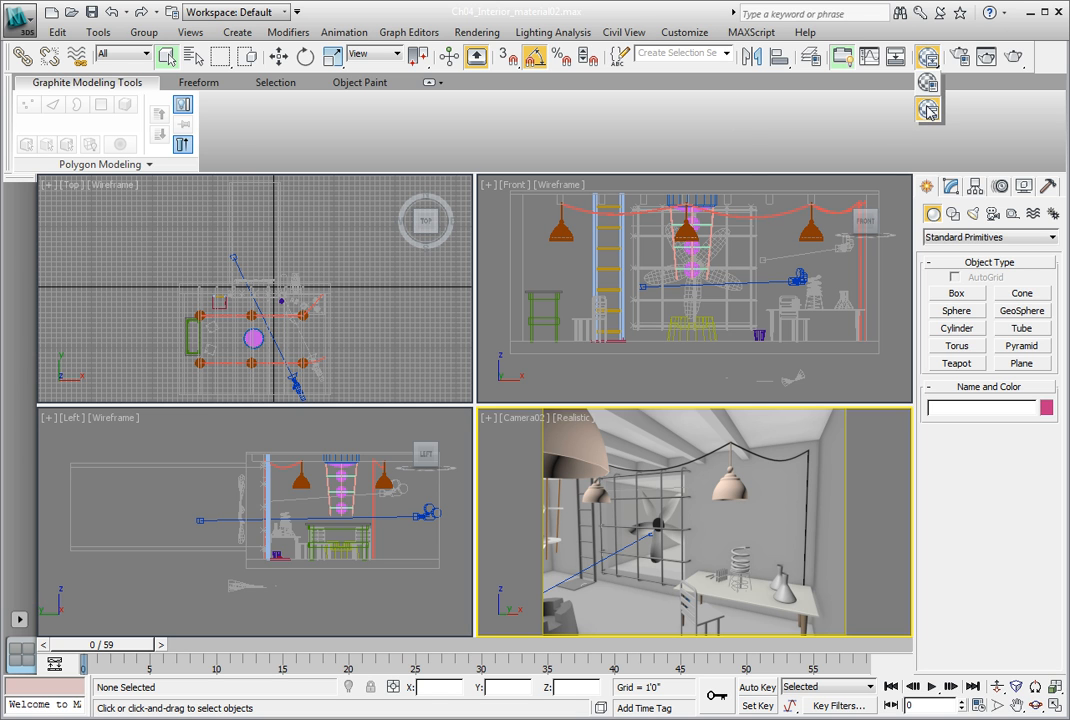
drag(928, 112, 928, 112)
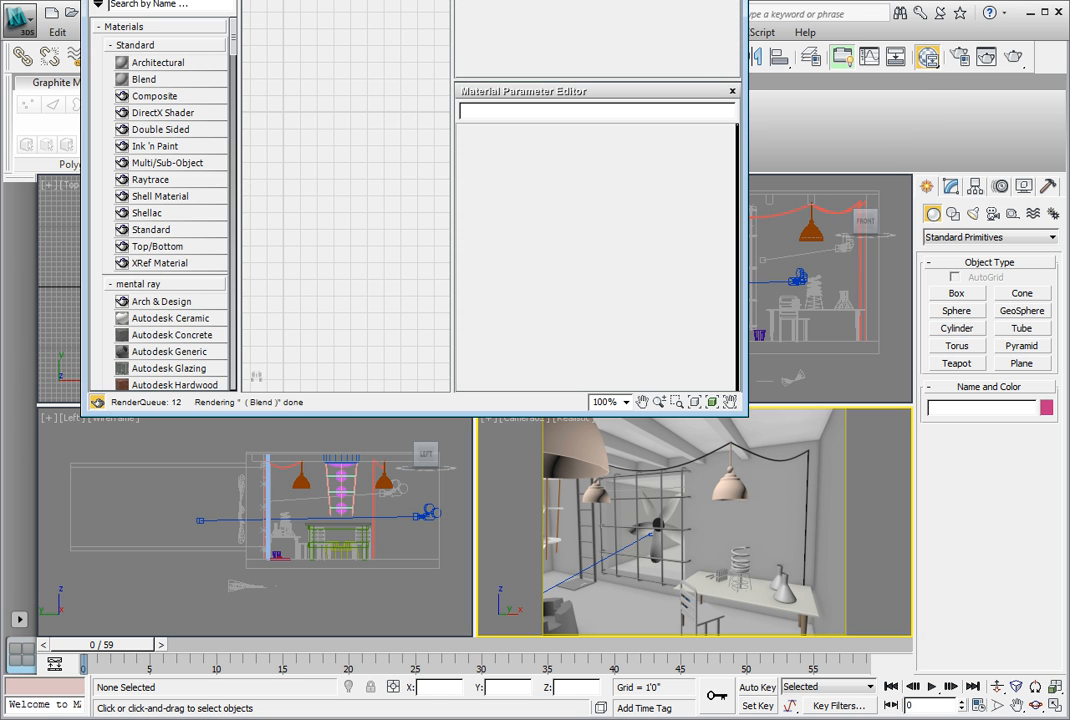
drag(337, 0, 375, 112)
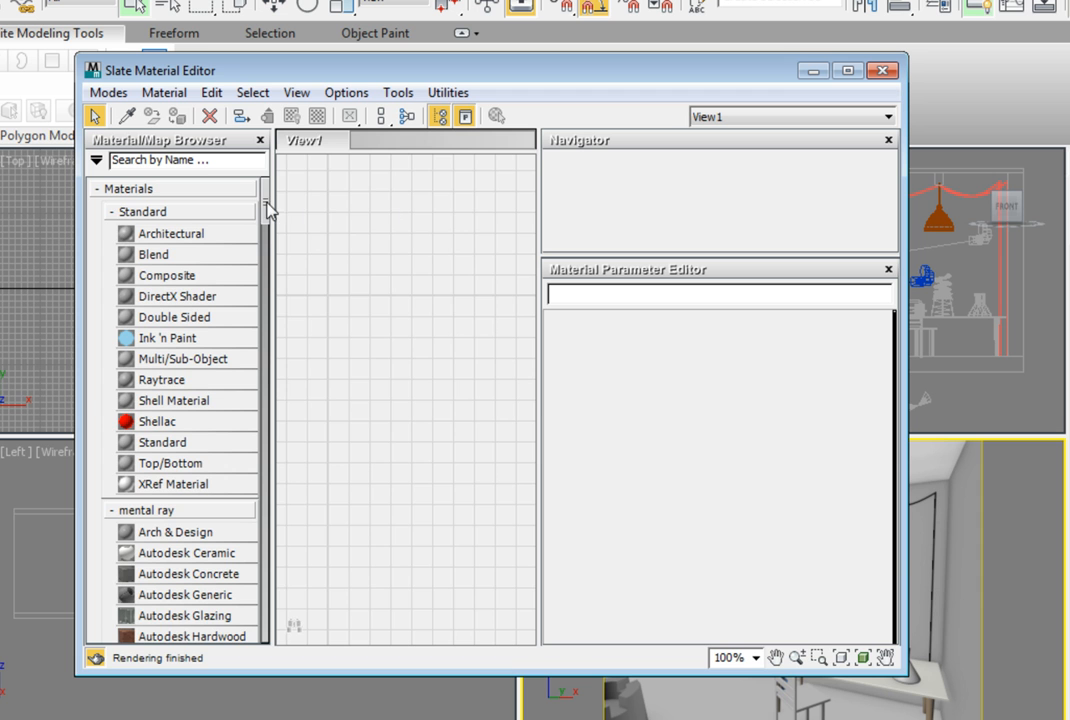
Add a mental ray Arch & Design material to View1 and rename it paint_red
drag(267, 208, 265, 236)
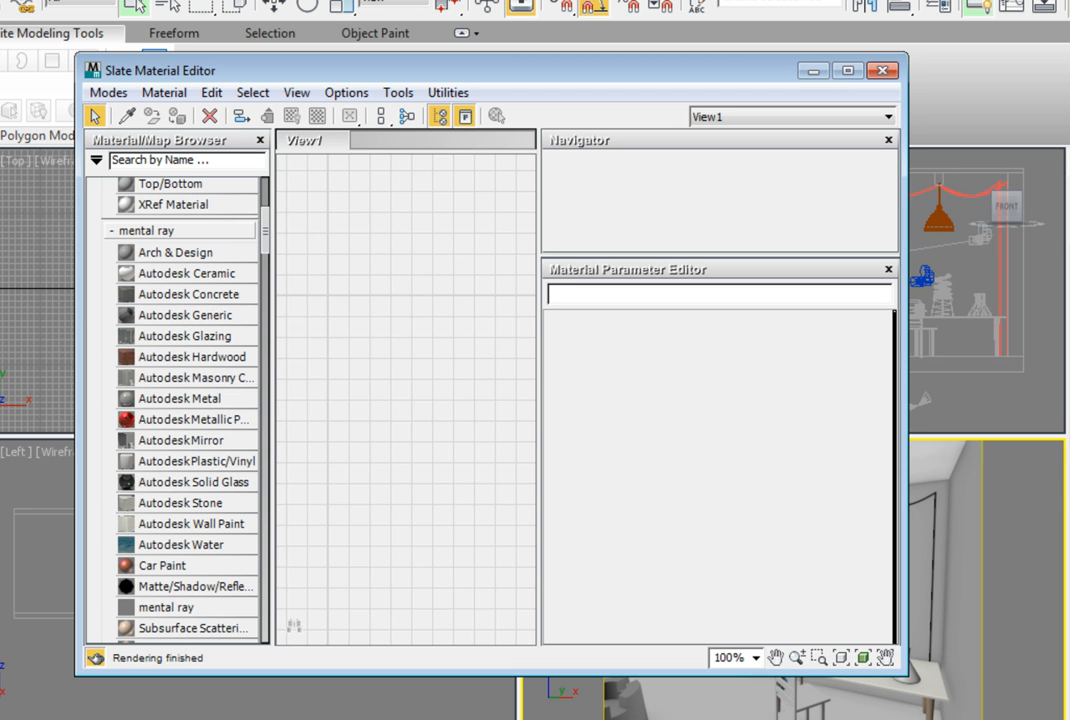
drag(196, 253, 352, 254)
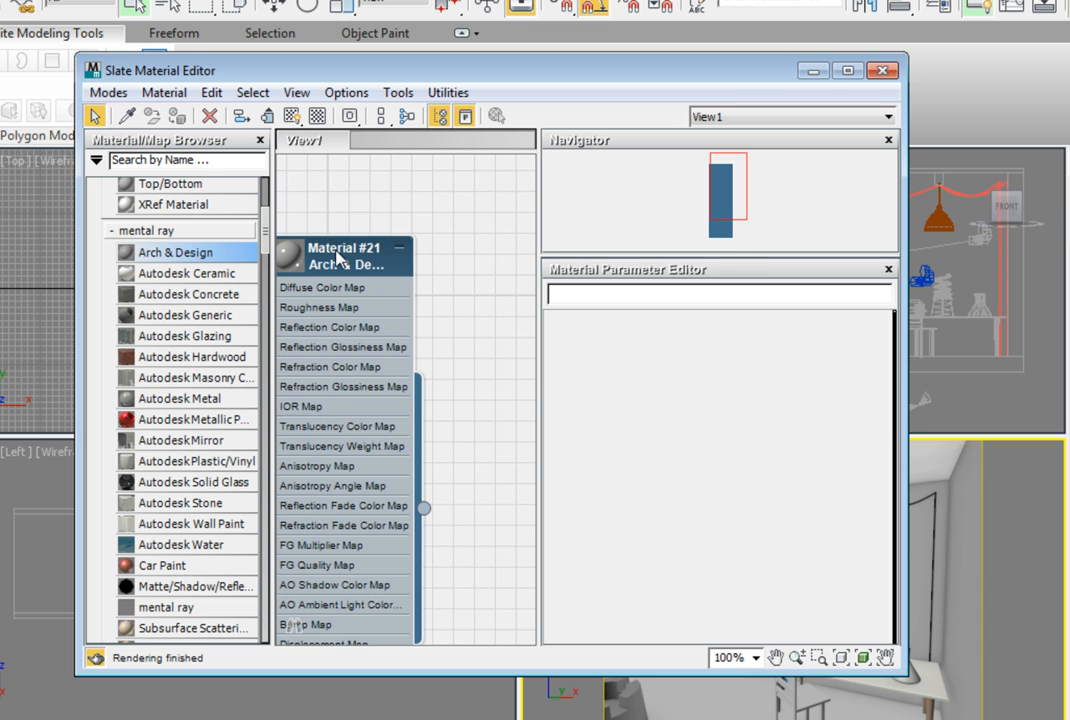
double_click(338, 259)
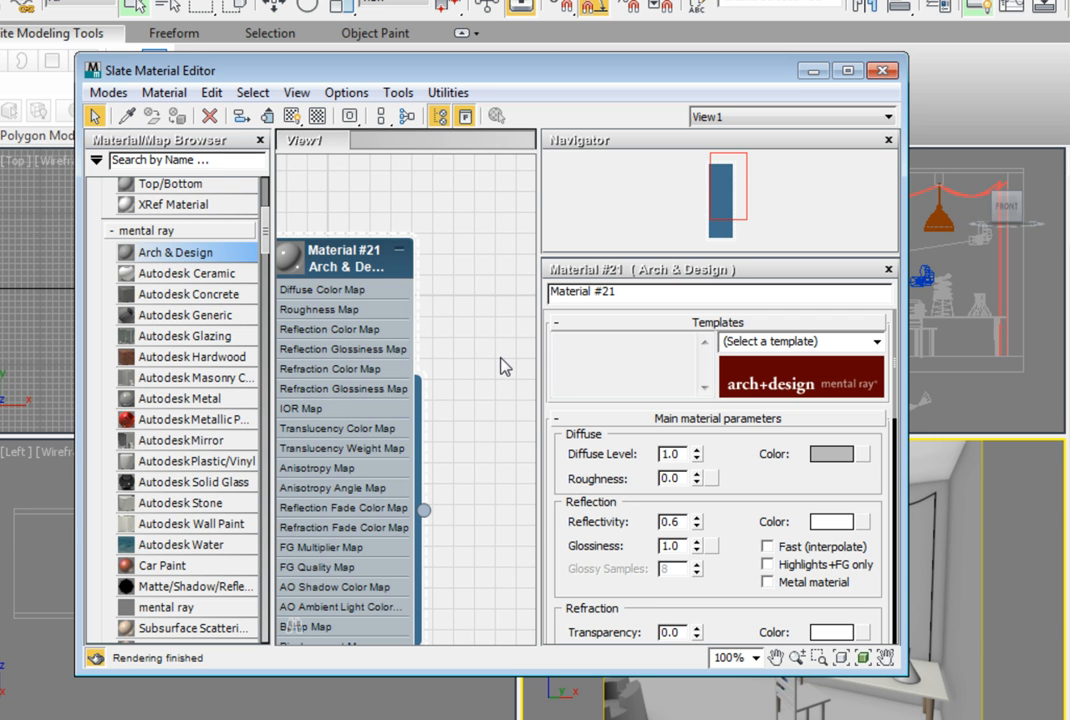
drag(635, 291, 553, 291)
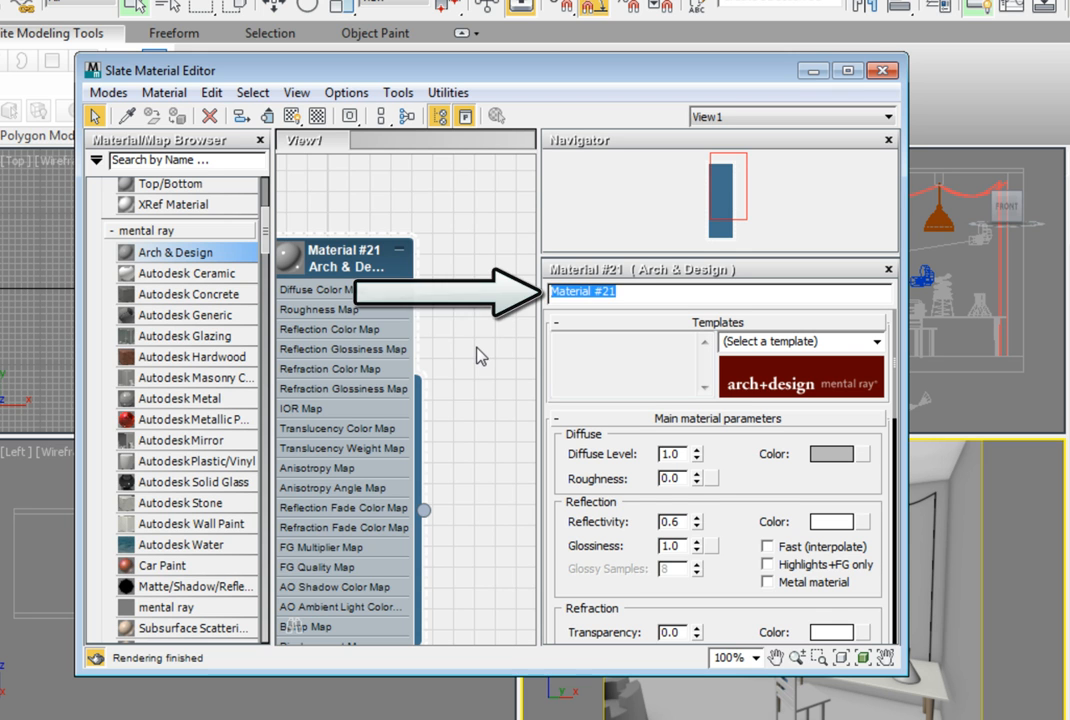
text(paint_red)
key(Return)
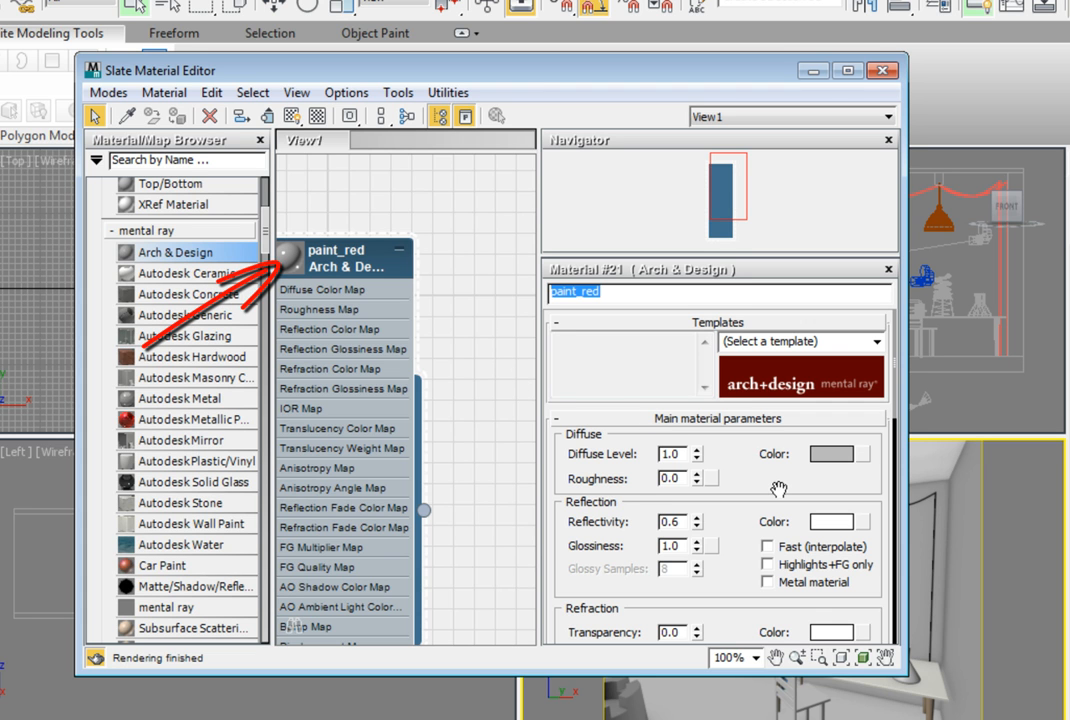
Set the paint_red diffuse color to a bright red with hue 0.0, saturation 1.0 and value 0.748
drag(748, 497, 744, 482)
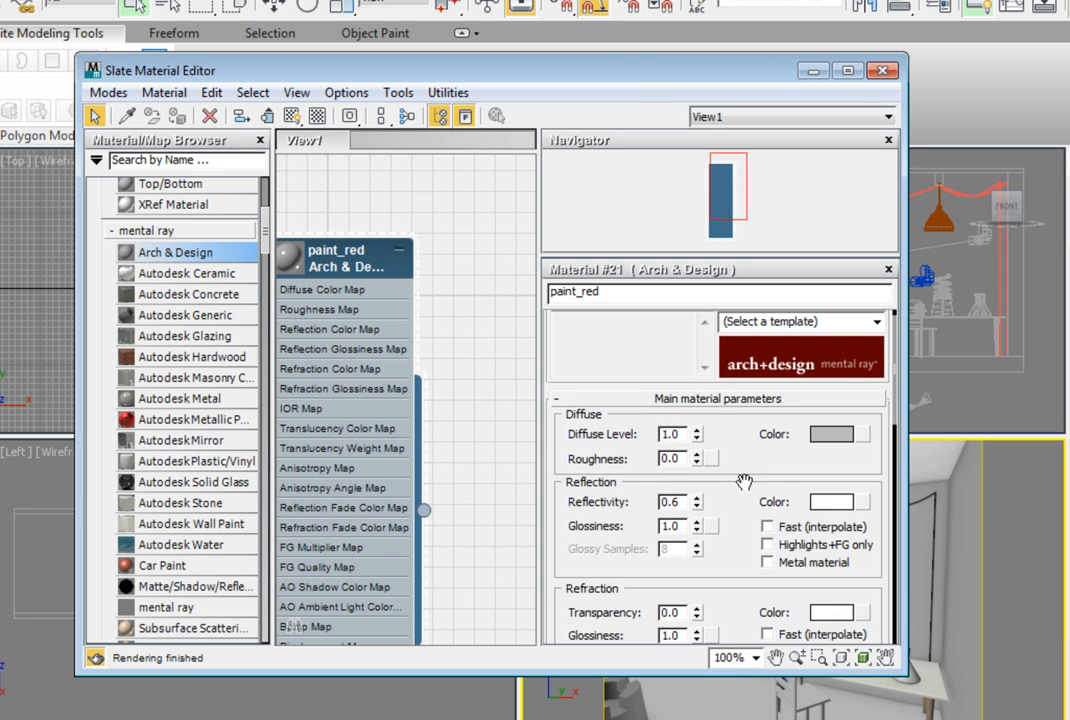
click(838, 435)
drag(592, 0, 601, 292)
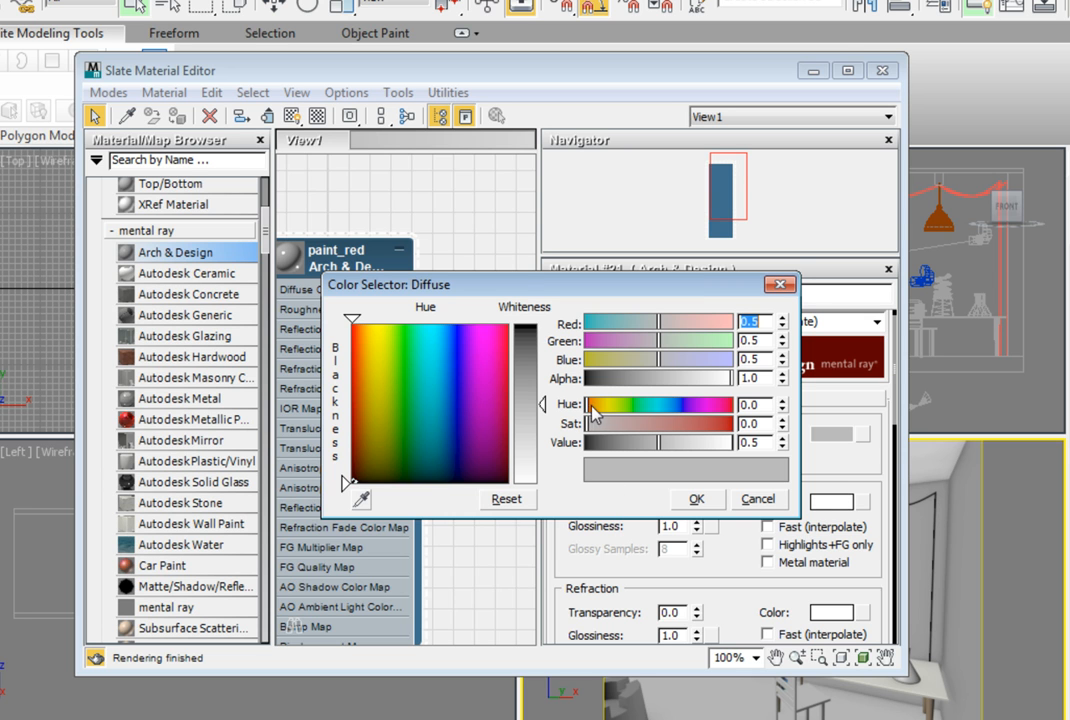
mouse_move(593, 414)
mouse_down()
mouse_move(676, 411)
mouse_move(566, 410)
mouse_move(557, 420)
mouse_up()
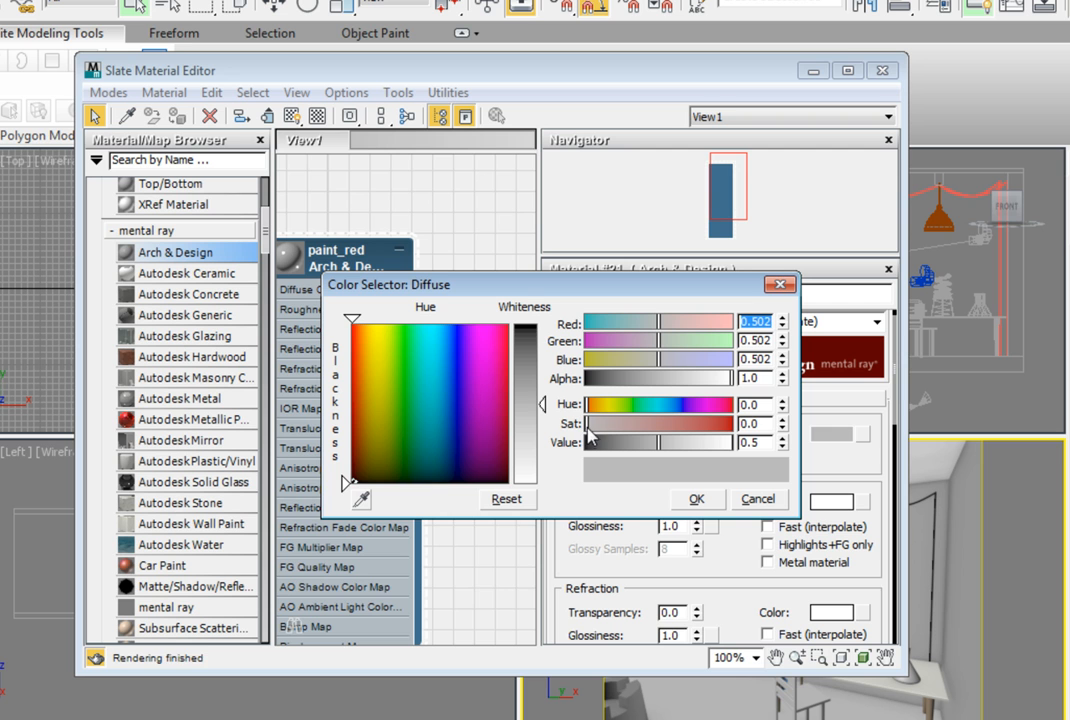
click(587, 424)
drag(588, 430, 735, 426)
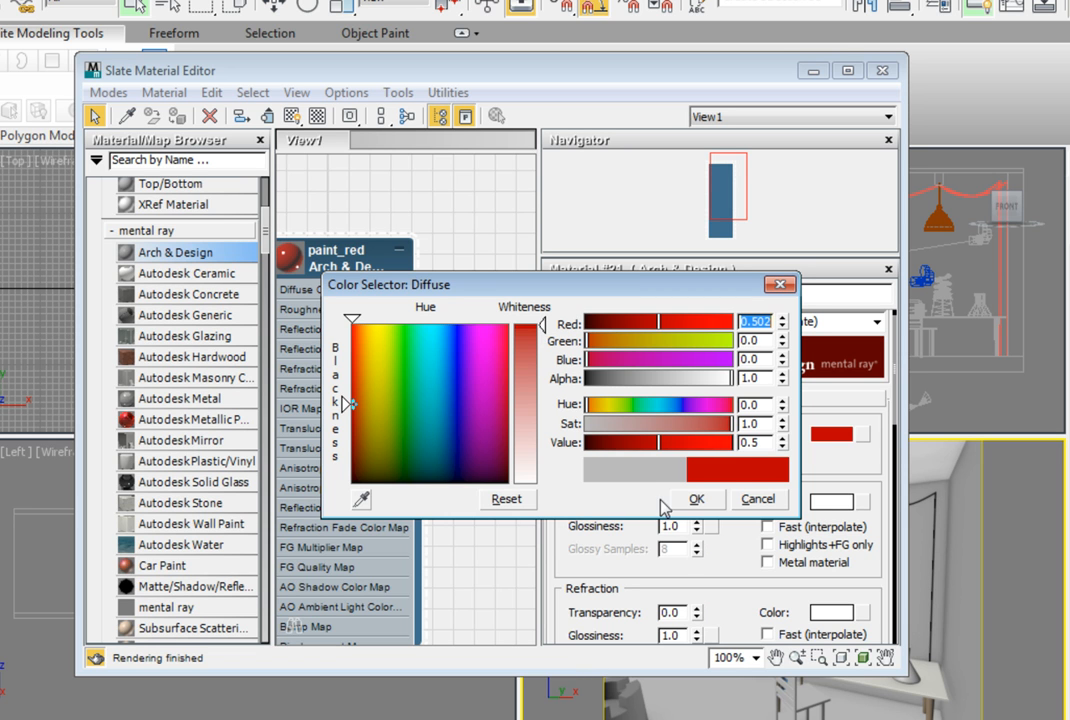
drag(660, 455, 697, 456)
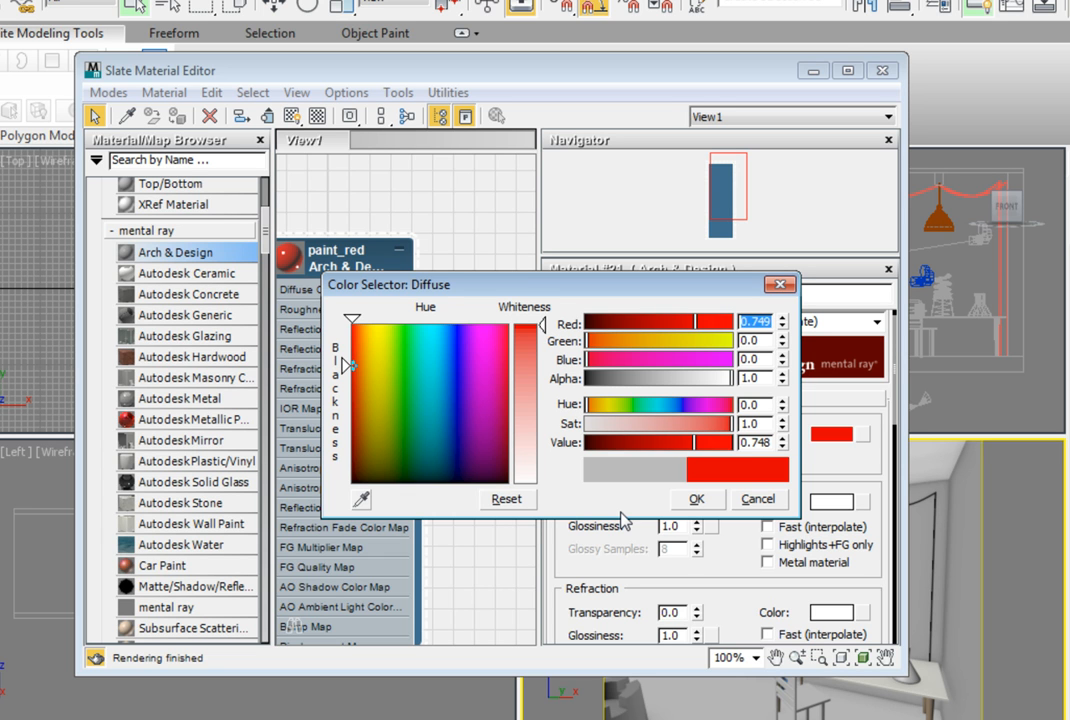
click(697, 499)
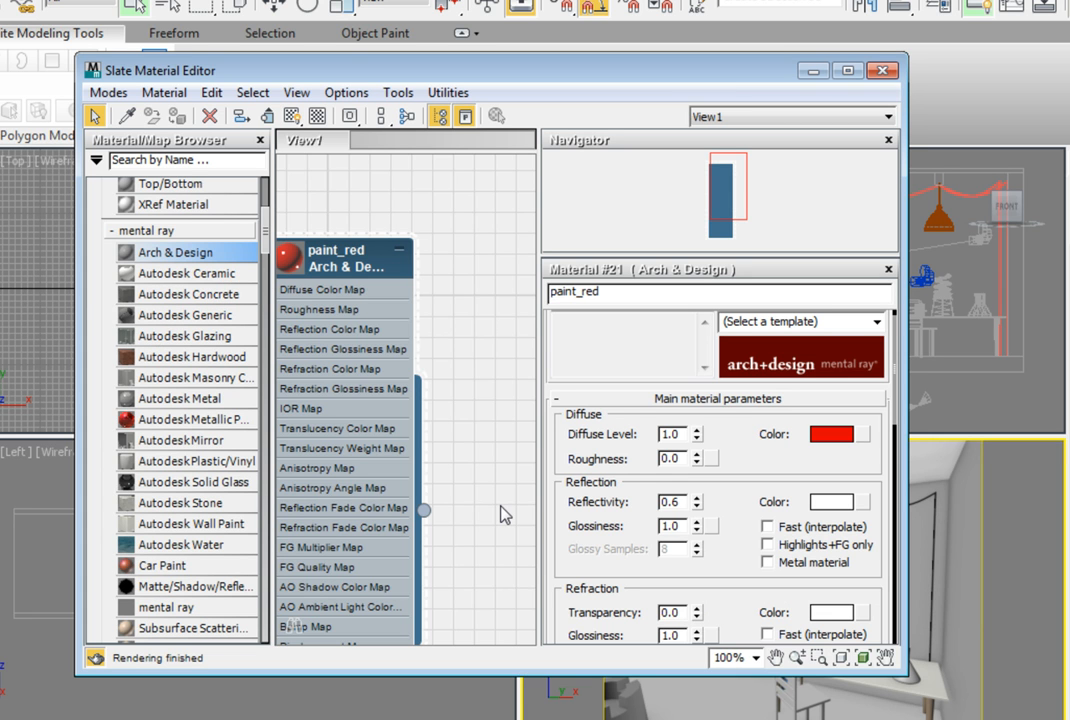
Move the paint_red node fully inside View1 and place the material in the first sample slot as an instance
drag(291, 271, 350, 250)
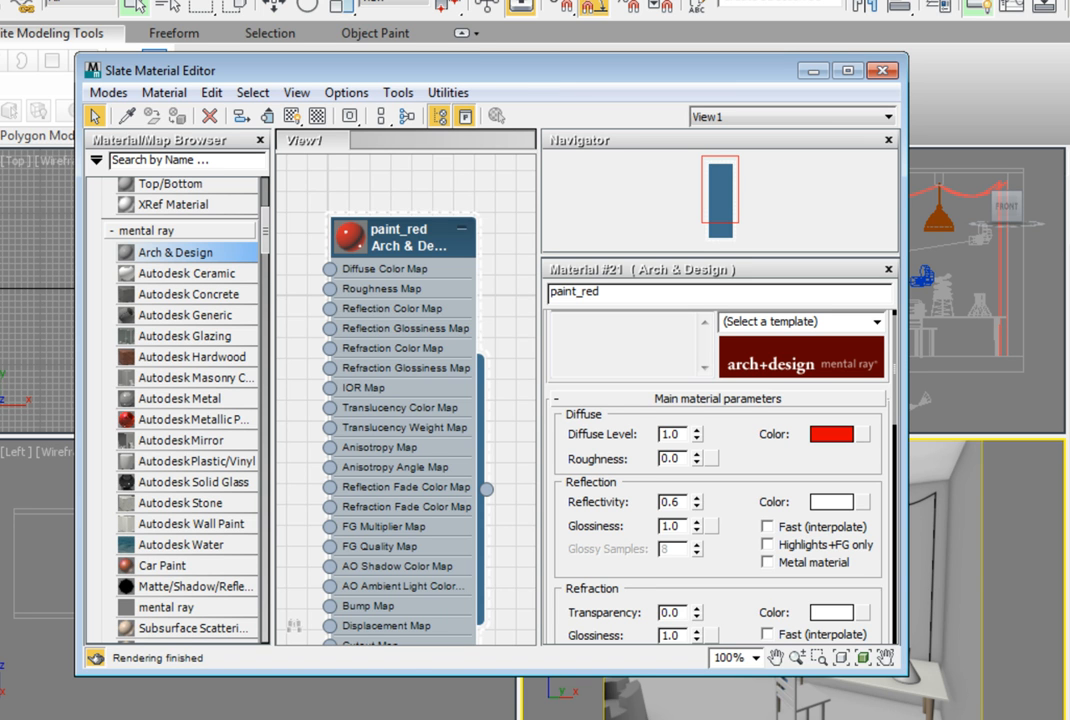
drag(266, 238, 283, 626)
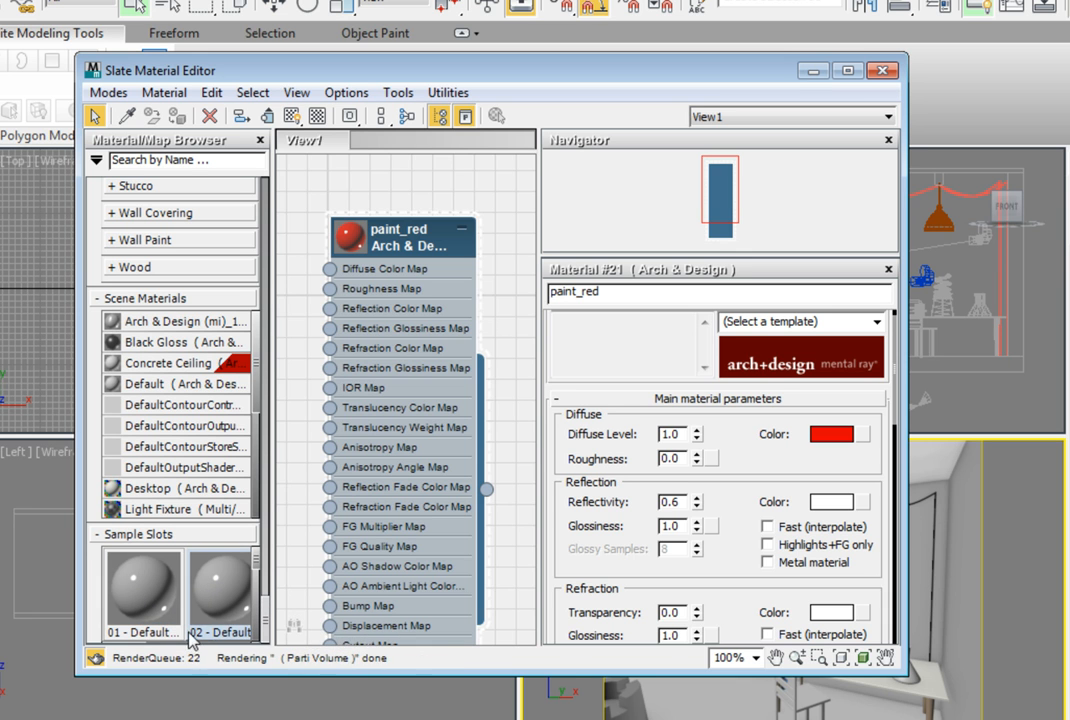
click(143, 615)
scroll(152, 641, down, 1)
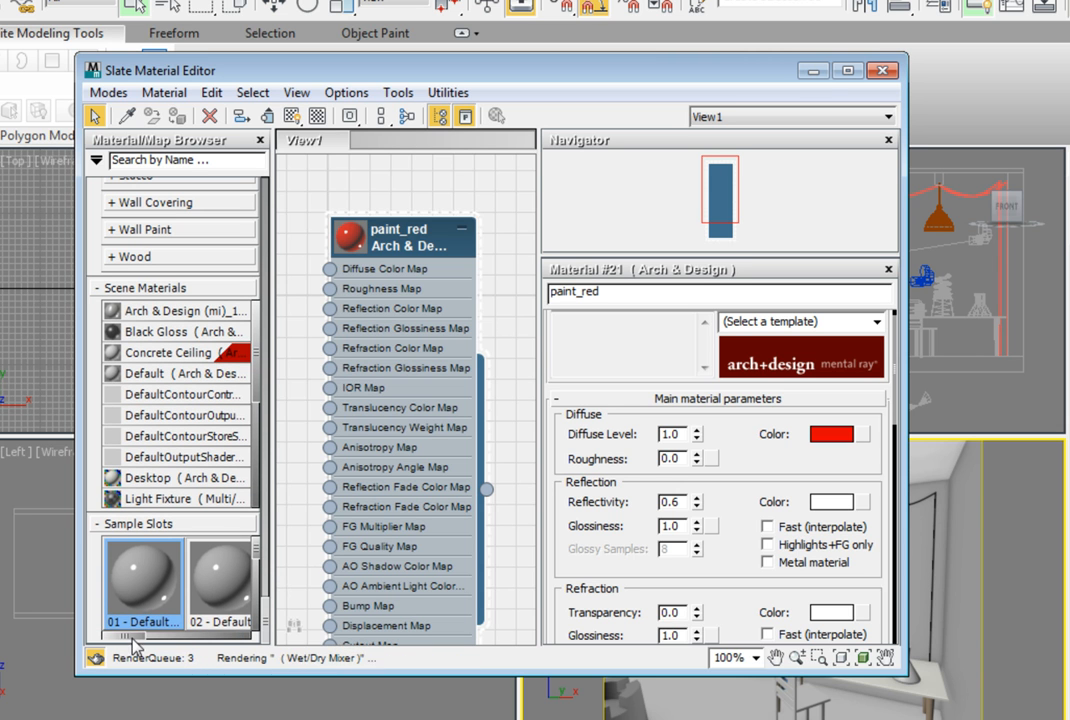
drag(138, 636, 140, 637)
click(180, 637)
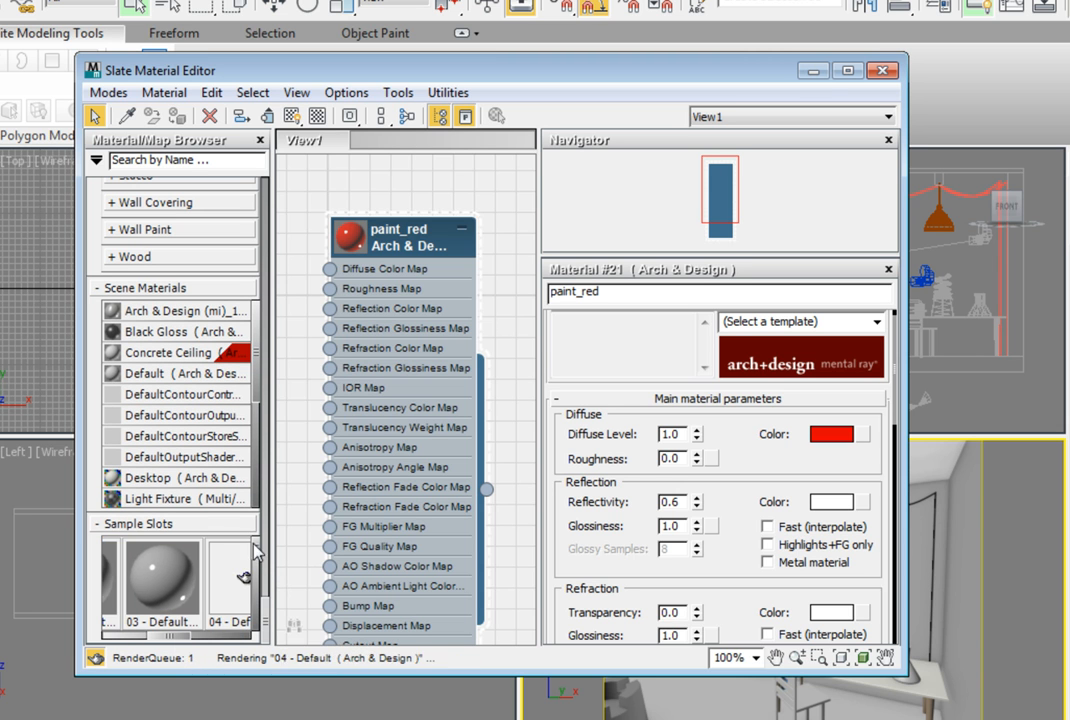
mouse_move(258, 551)
mouse_down()
mouse_move(258, 568)
mouse_move(258, 546)
mouse_up()
drag(163, 636, 106, 637)
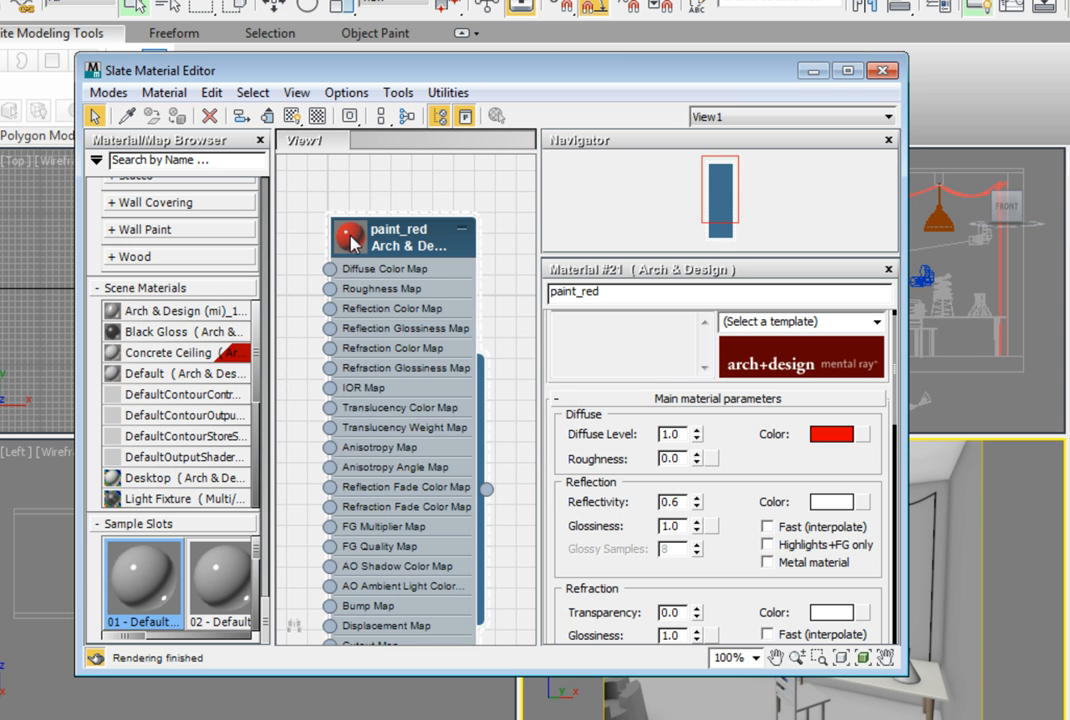
drag(486, 489, 155, 580)
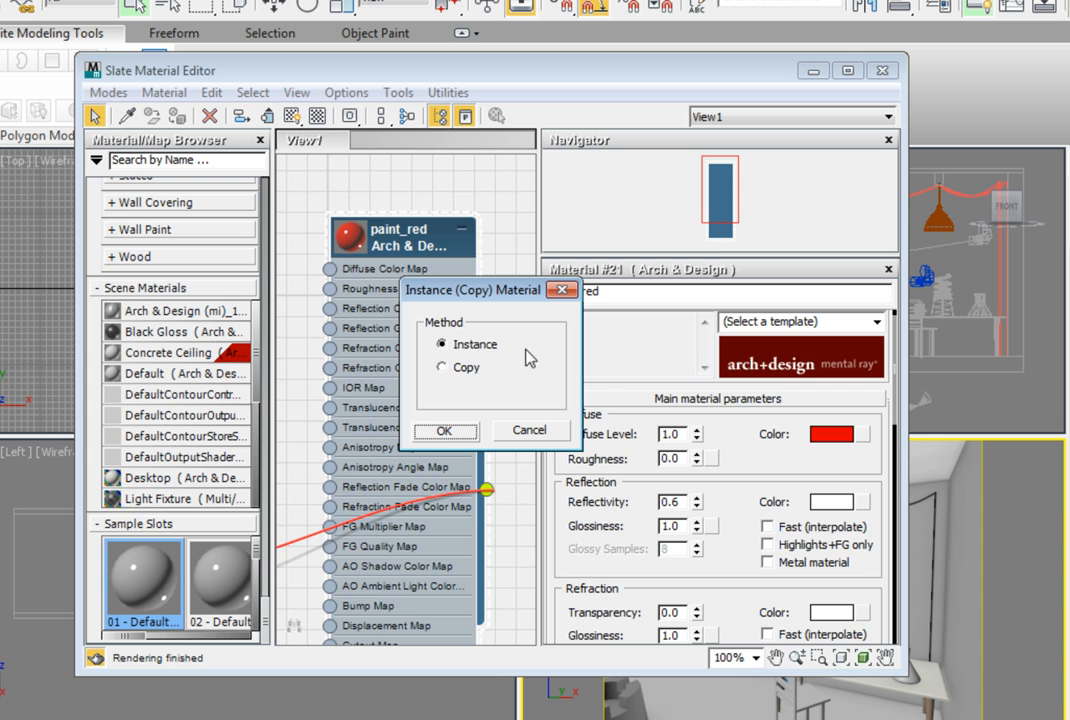
click(463, 431)
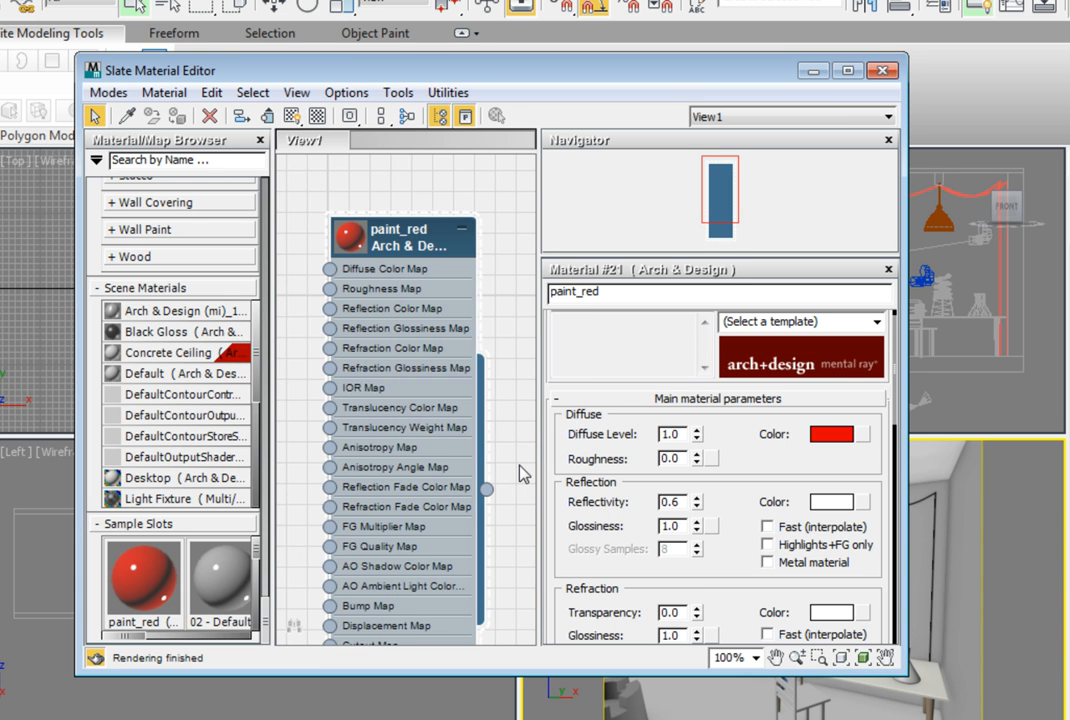